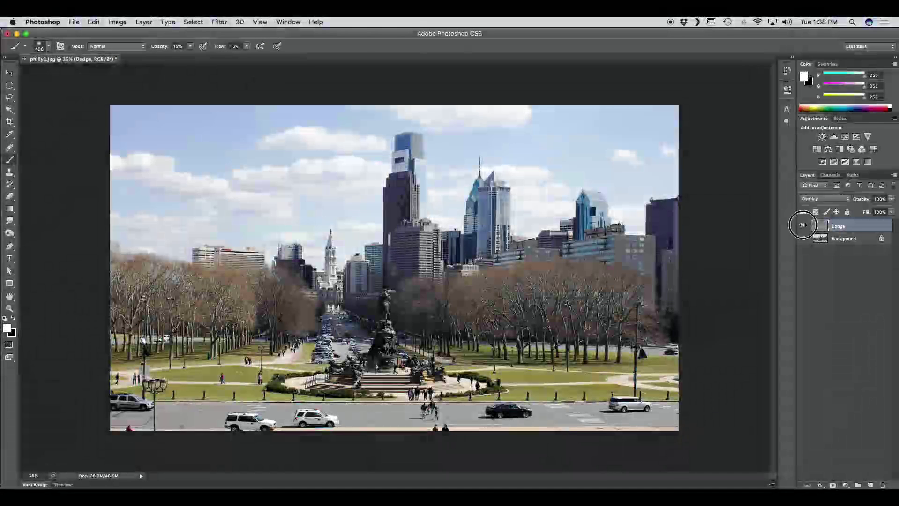
Step: Toggle the Dodge layer's visibility to compare the photo with and without the dodging
click(804, 226)
click(804, 226)
click(804, 226)
click(804, 226)
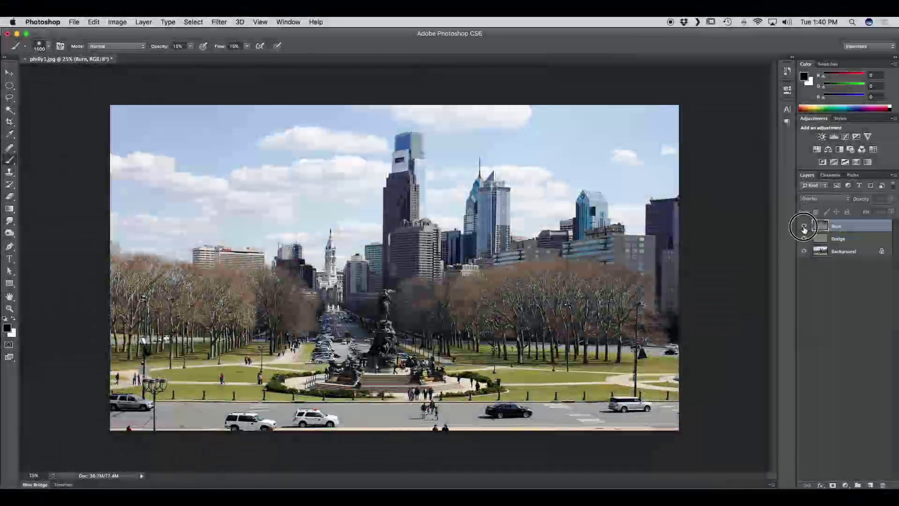
Step: Toggle the Burn layer's visibility to compare the sky with and without the burning
click(804, 226)
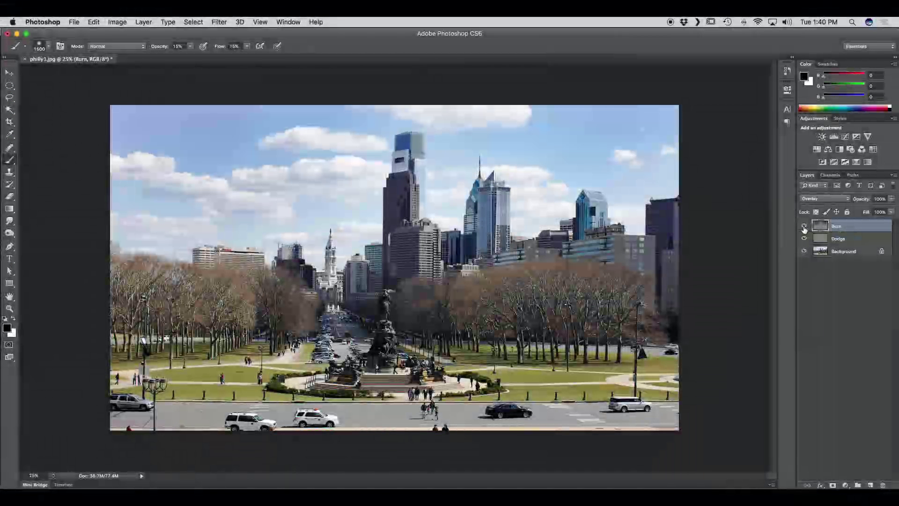
click(804, 227)
click(804, 227)
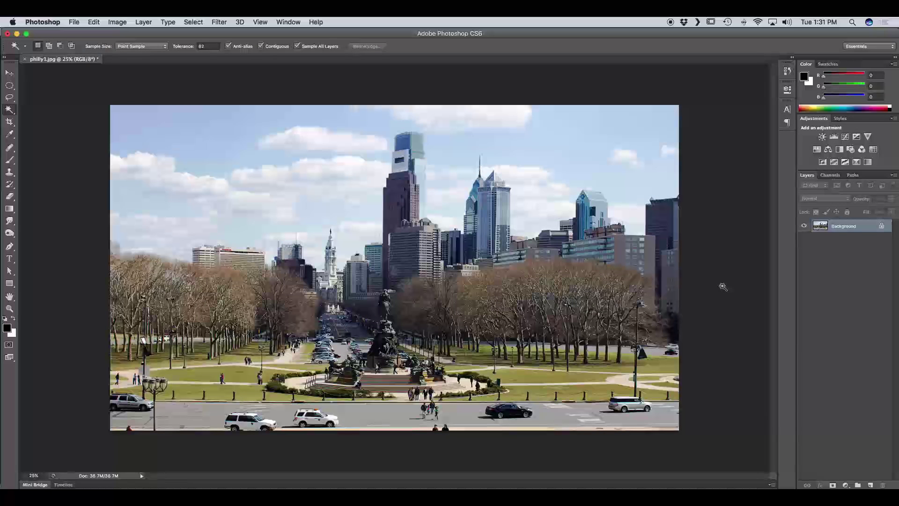
Step: Activate the Burn tool and view the Dodge, Burn and Sponge tools grouped with it
key(o)
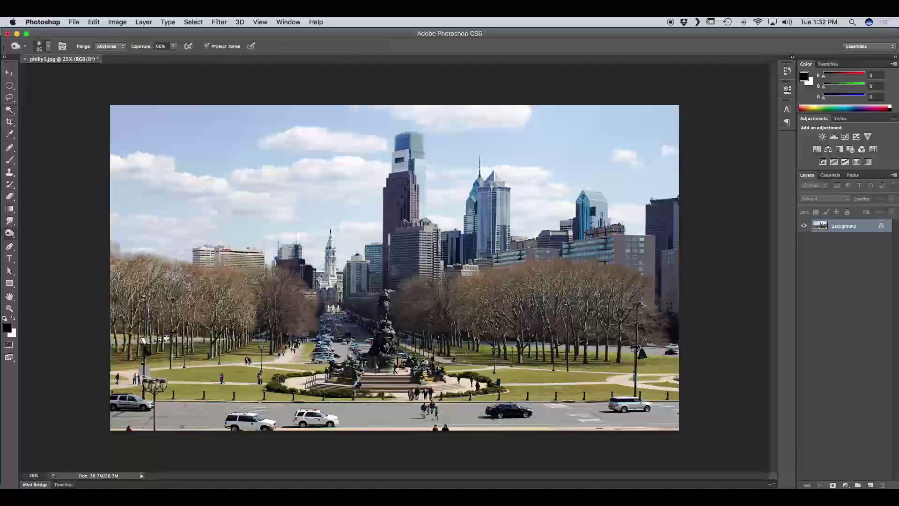
click(10, 232)
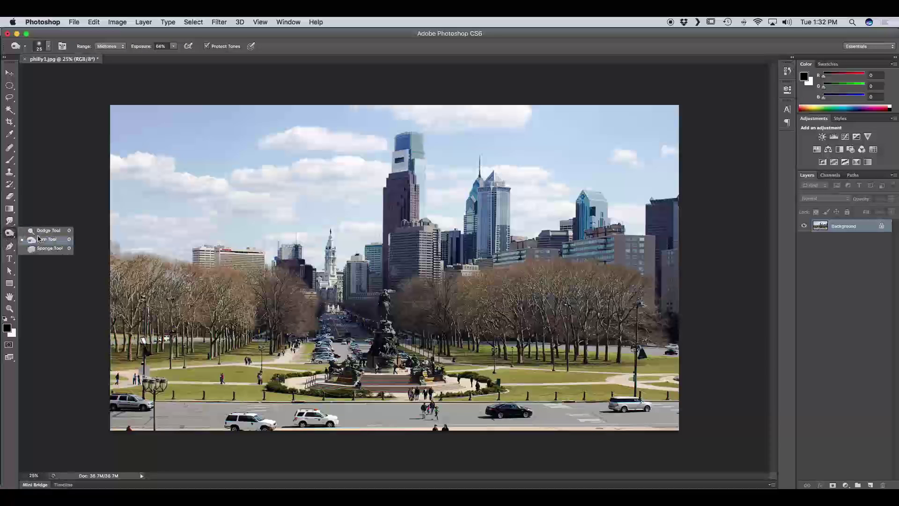
click(10, 234)
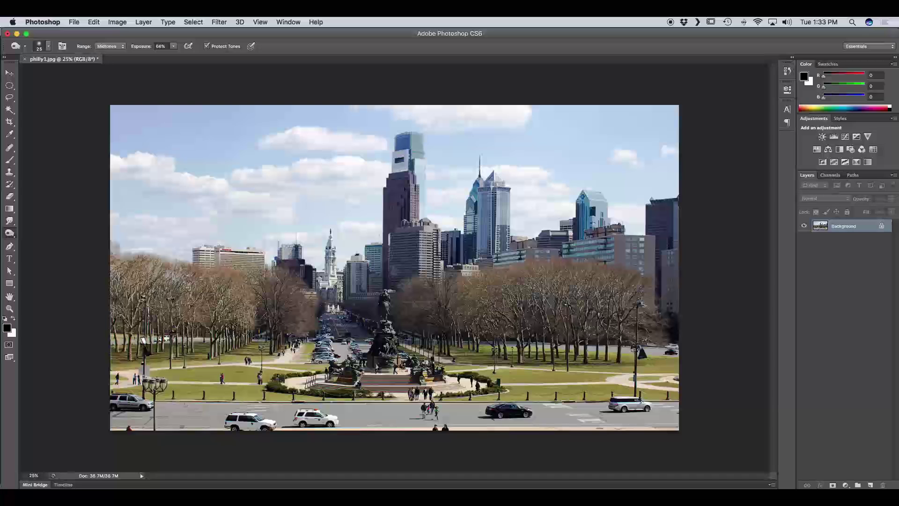
Step: Create a new layer named Dodge in Overlay mode, filled with the Overlay-neutral color (50% gray)
click(144, 22)
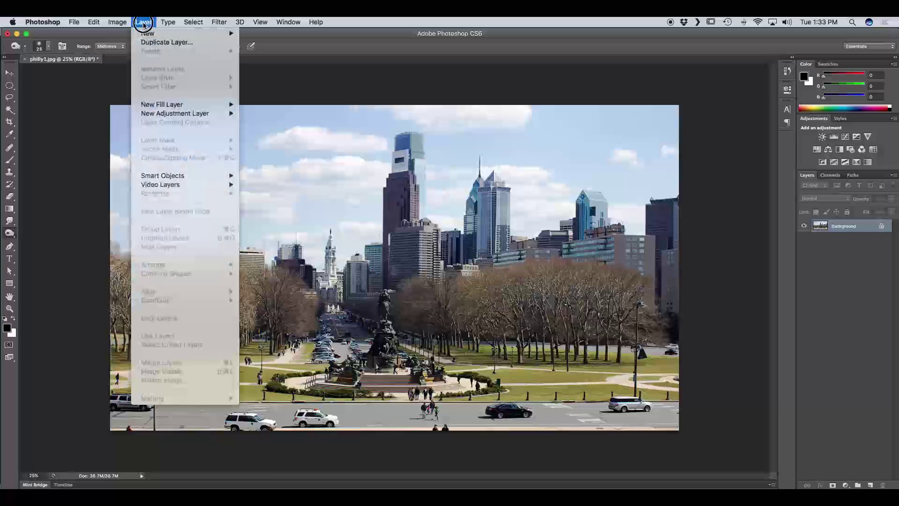
mouse_move(146, 34)
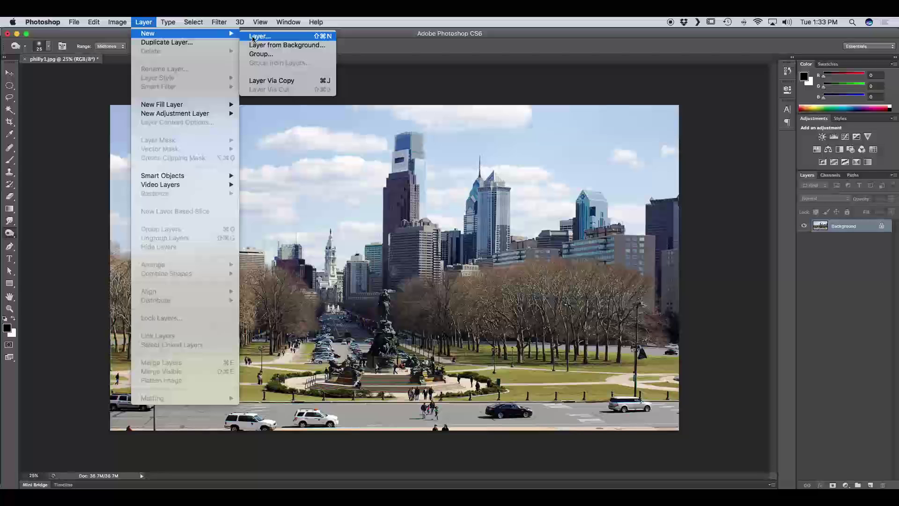
click(254, 38)
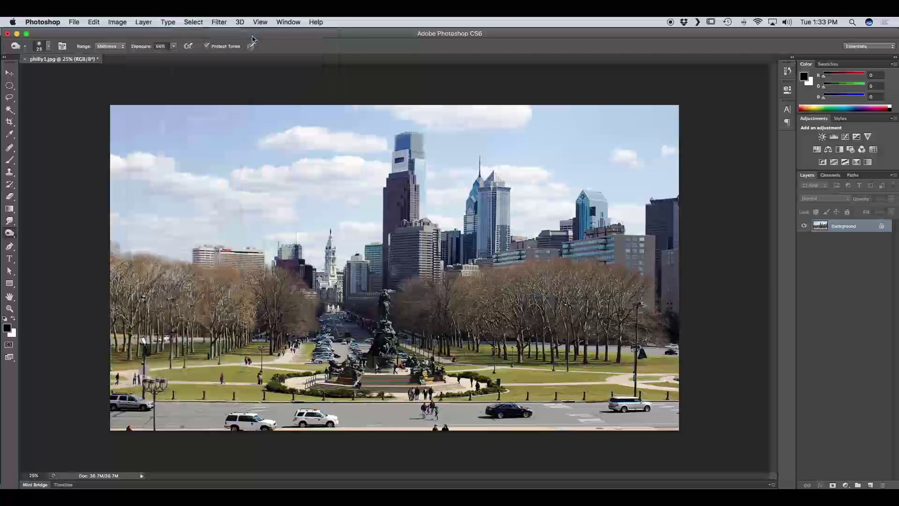
text(Dodge)
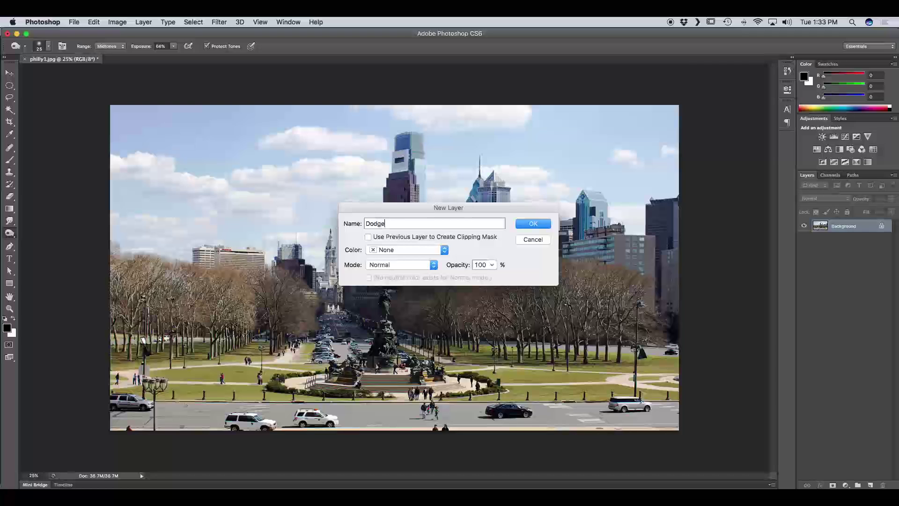
click(385, 268)
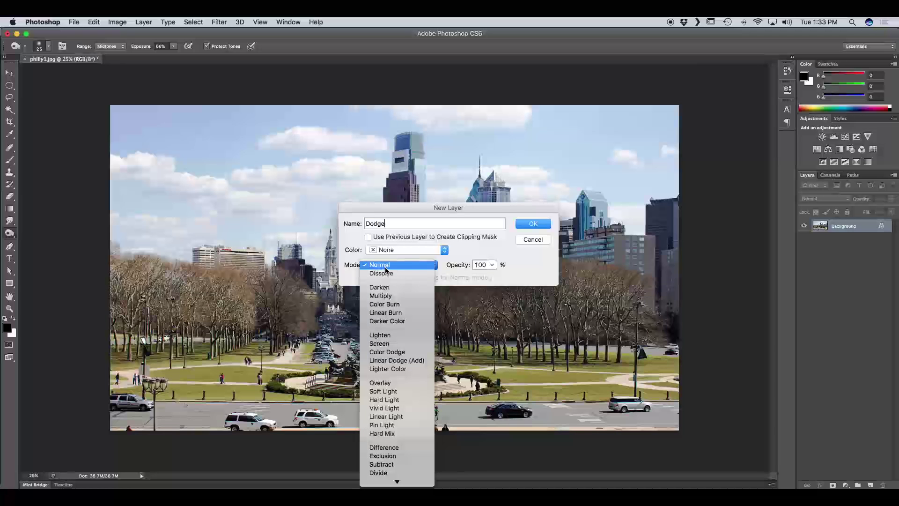
click(384, 384)
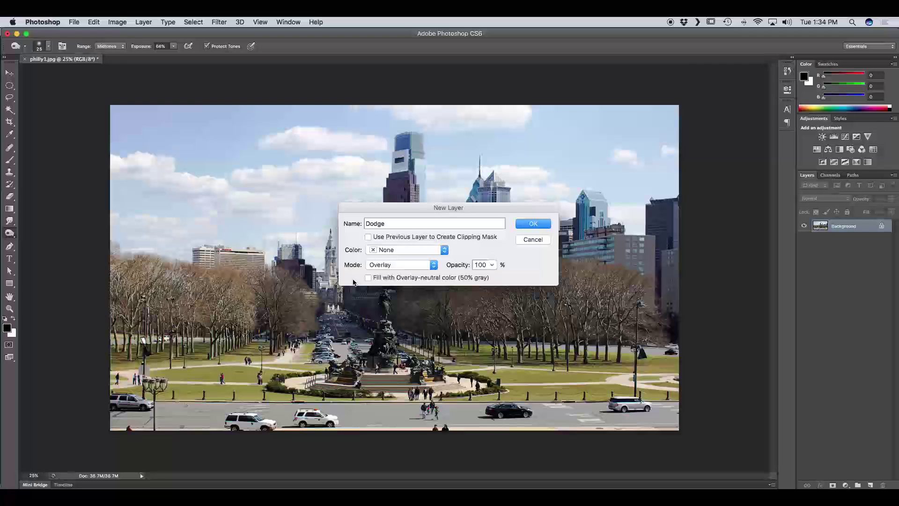
click(369, 279)
click(534, 224)
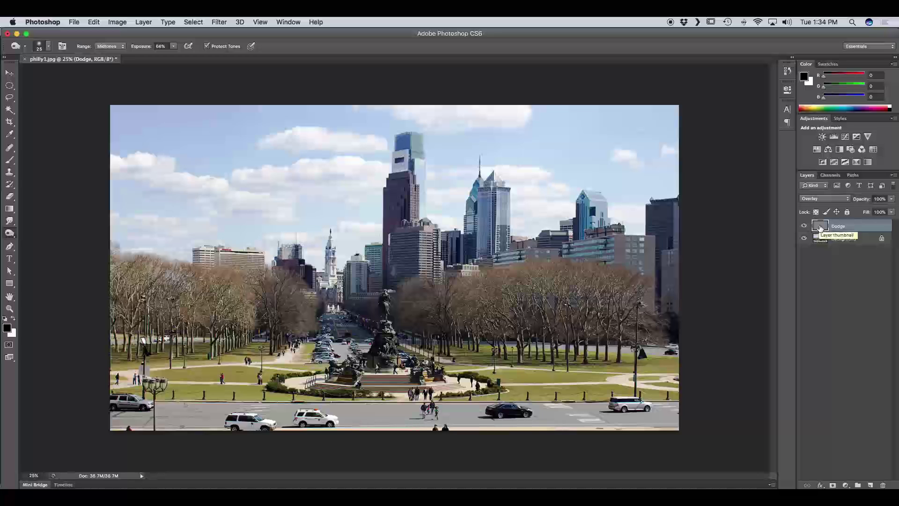
Step: Activate the Brush tool with a soft round tip, 300 px in size and 0% hardness
key(b)
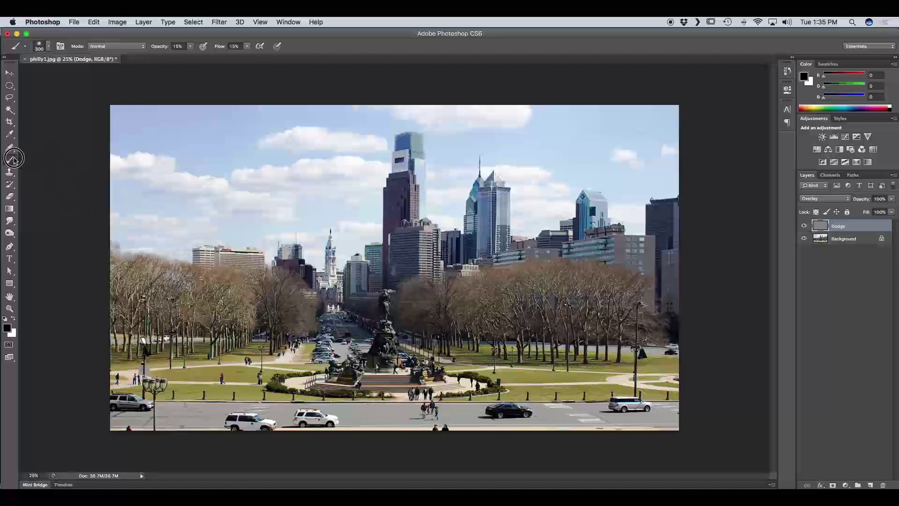
click(10, 160)
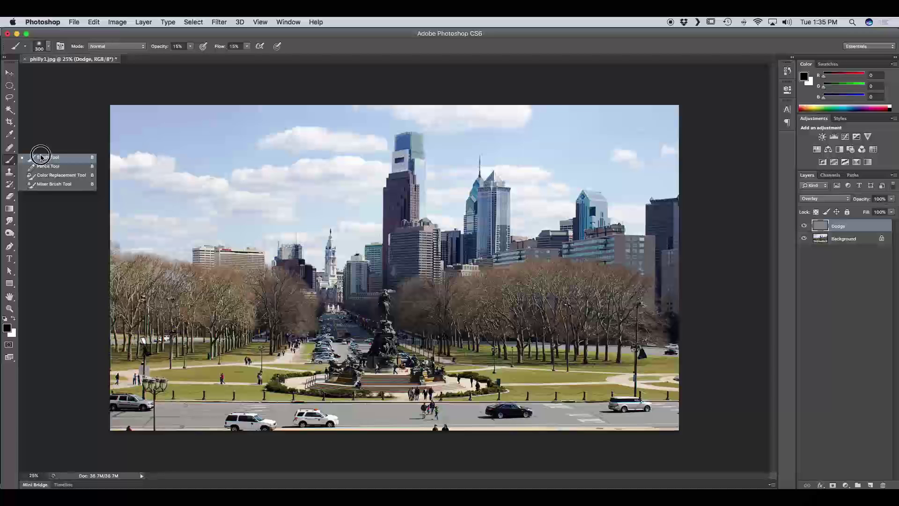
click(41, 158)
click(49, 48)
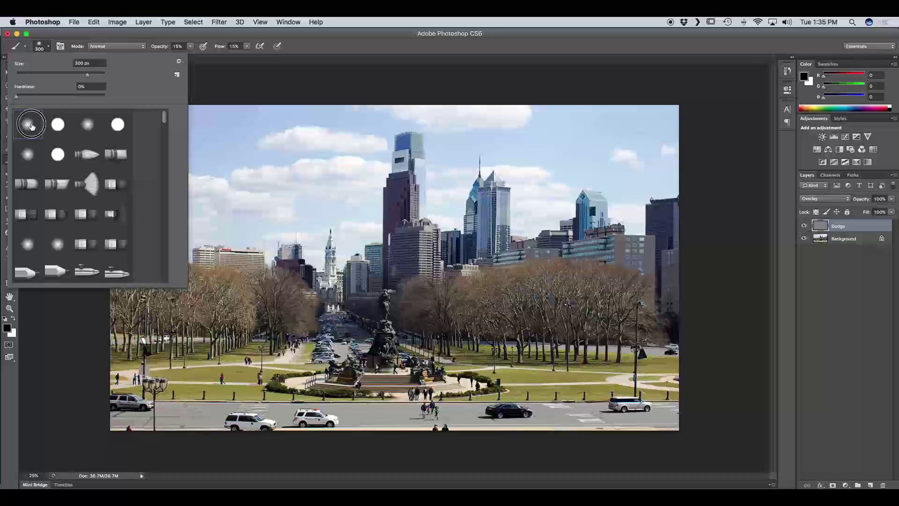
click(63, 33)
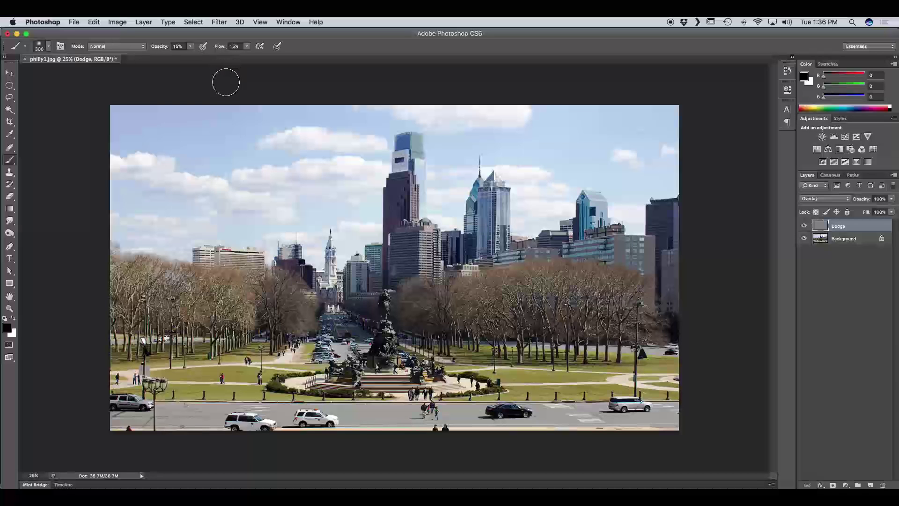
Step: Make white the foreground color, enlarge the brush to 400 px and lighten the dark areas around the monument and the building at the photo's right edge
click(12, 319)
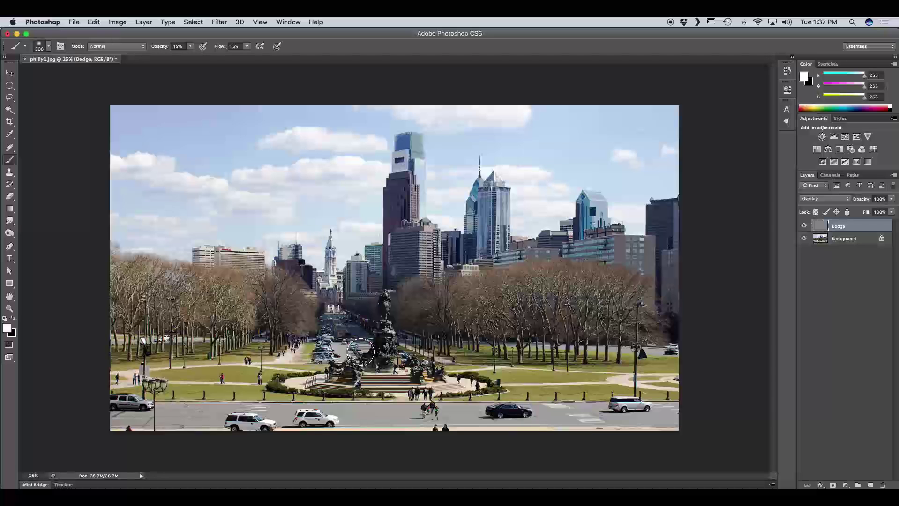
key(])
click(351, 337)
mouse_move(350, 337)
mouse_down()
mouse_move(341, 315)
mouse_move(334, 336)
mouse_move(335, 322)
mouse_move(344, 337)
mouse_move(337, 320)
mouse_move(357, 343)
mouse_move(335, 320)
mouse_move(334, 340)
mouse_move(334, 320)
mouse_move(326, 344)
mouse_move(334, 317)
mouse_move(356, 341)
mouse_move(338, 316)
mouse_move(373, 343)
mouse_move(399, 344)
mouse_up()
drag(661, 305, 668, 303)
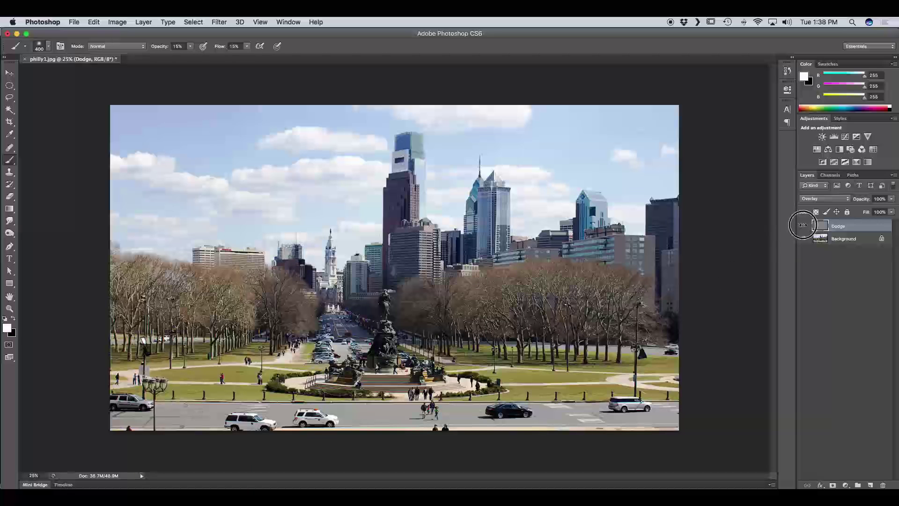
Step: Hide and show the Dodge layer to compare the photo before and after the white brushwork
click(803, 226)
click(804, 226)
click(804, 227)
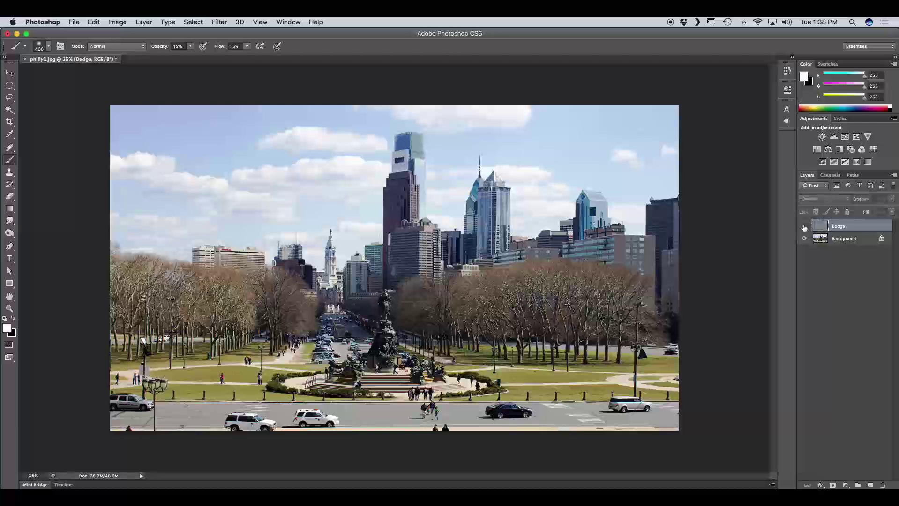
click(804, 226)
Step: Create a new layer named Burn in Overlay mode, filled with the Overlay-neutral color (50% gray)
click(140, 23)
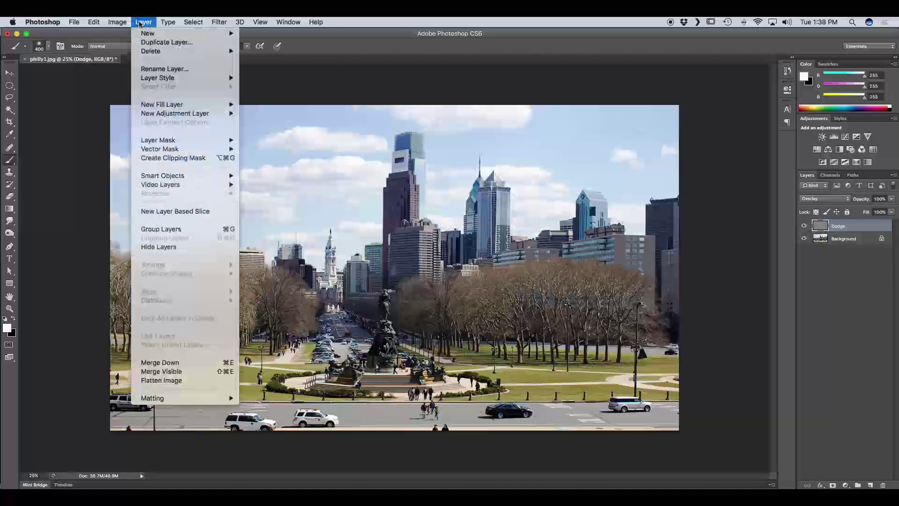
mouse_move(148, 34)
click(255, 33)
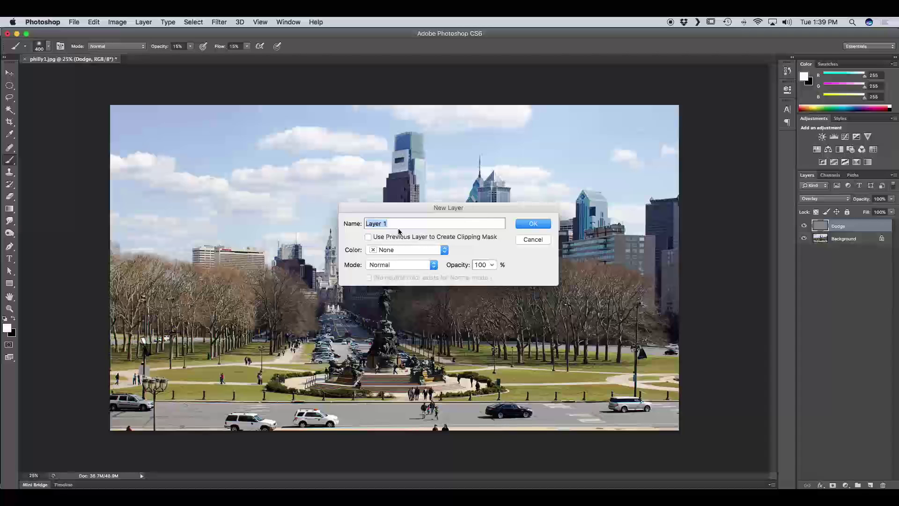
text(Burn)
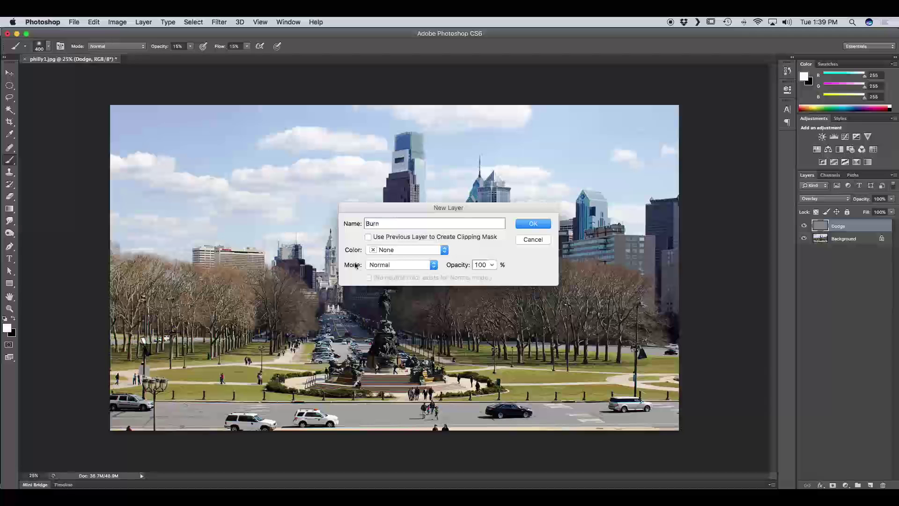
click(375, 265)
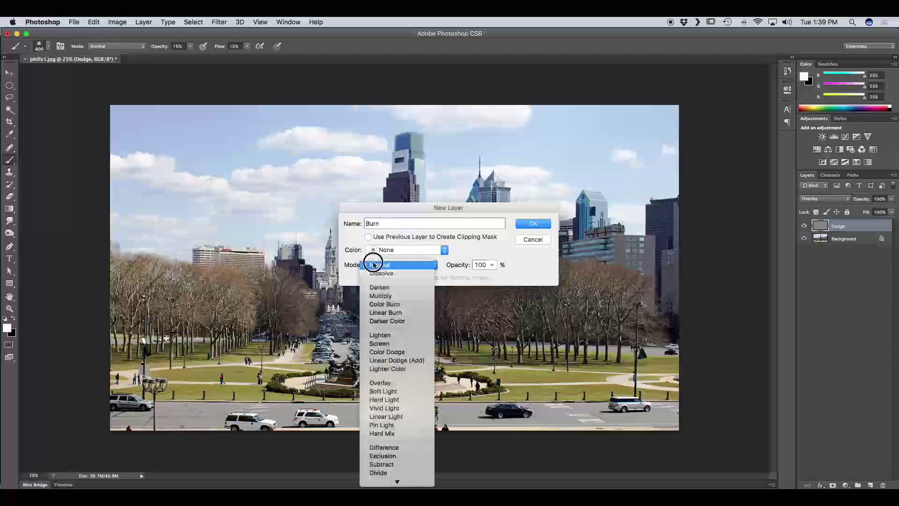
click(392, 384)
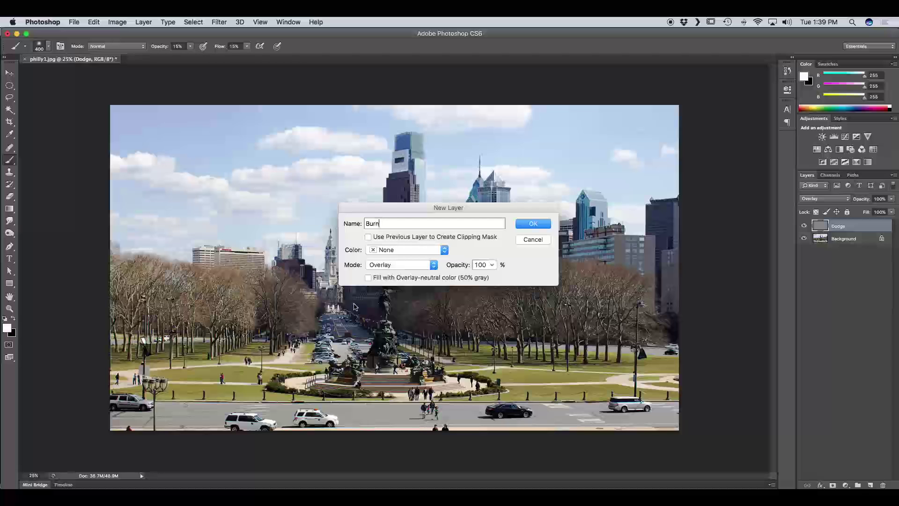
click(368, 278)
key(Return)
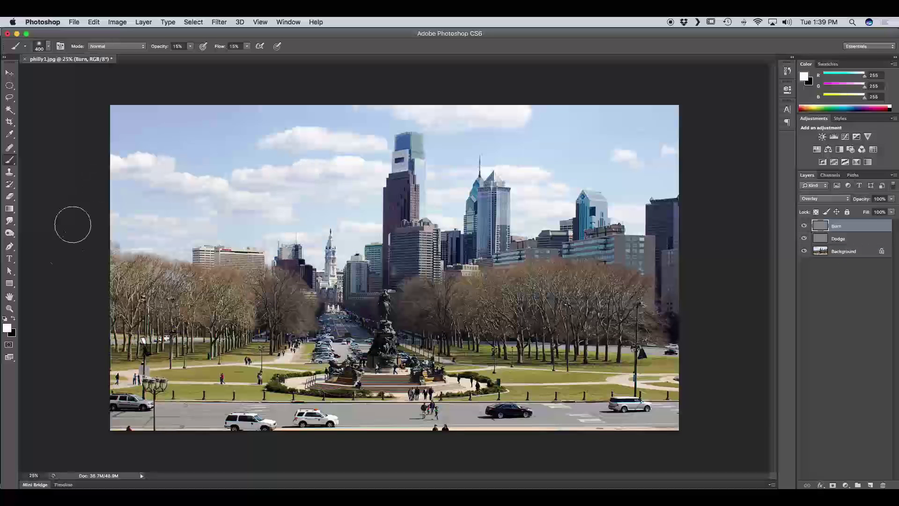
Step: Make black the foreground color, enlarge the brush to 1500 px and darken the sky on the Burn layer
key(x)
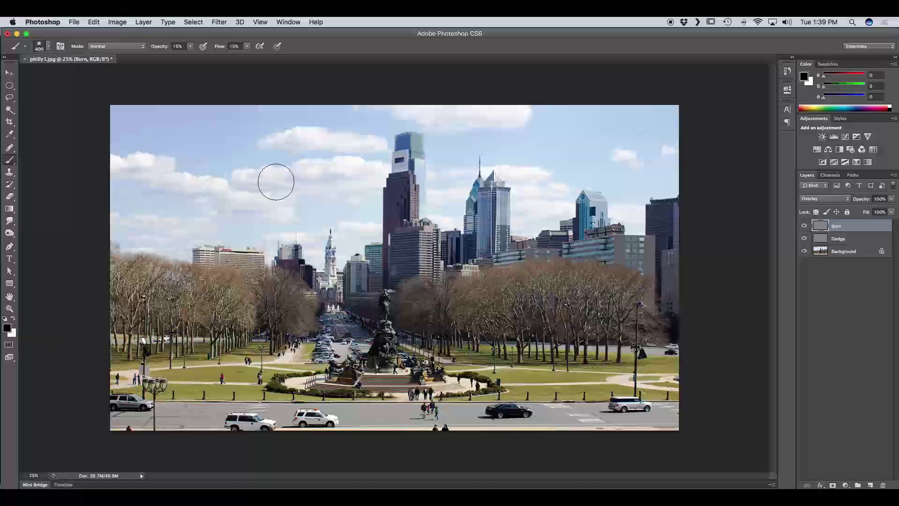
key(bracketright)
key(bracketright)
key(bracketright)
key(bracketright)
key(bracketright)
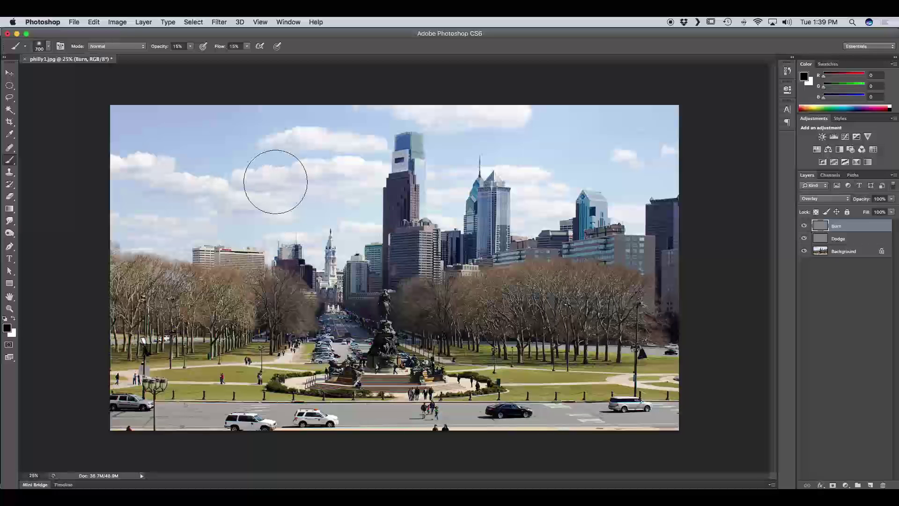
key(bracketright)
key(bracketright)
key(bracketright)
key(bracketright)
key(bracketright)
key(bracketright)
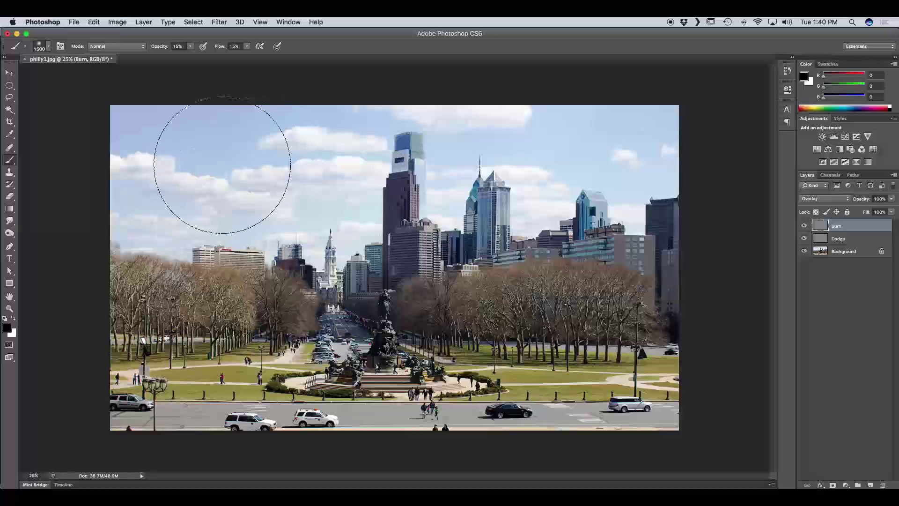
mouse_move(231, 164)
mouse_down()
mouse_move(161, 160)
mouse_move(158, 183)
mouse_up()
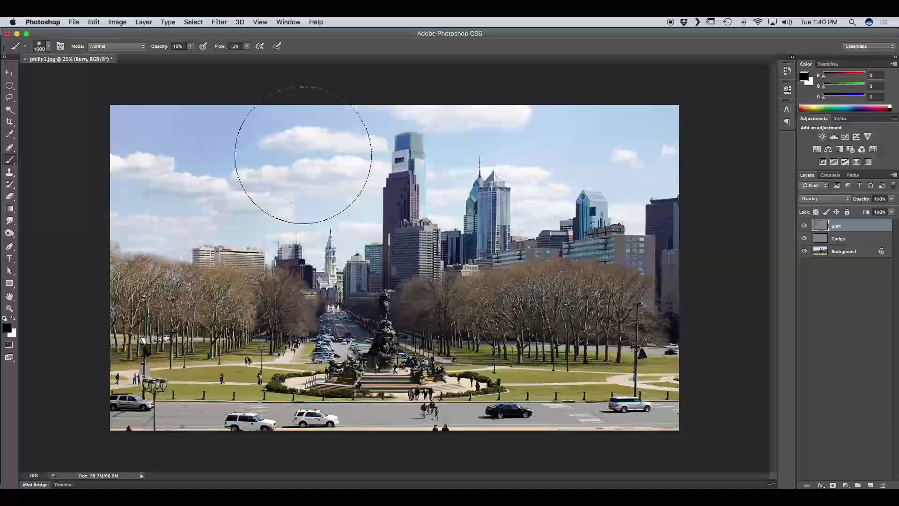
mouse_move(527, 95)
mouse_down()
mouse_move(498, 56)
mouse_move(483, 61)
mouse_move(526, 70)
mouse_move(594, 118)
mouse_move(549, 141)
mouse_move(551, 154)
mouse_move(584, 132)
mouse_move(517, 124)
mouse_move(646, 140)
mouse_move(503, 111)
mouse_up()
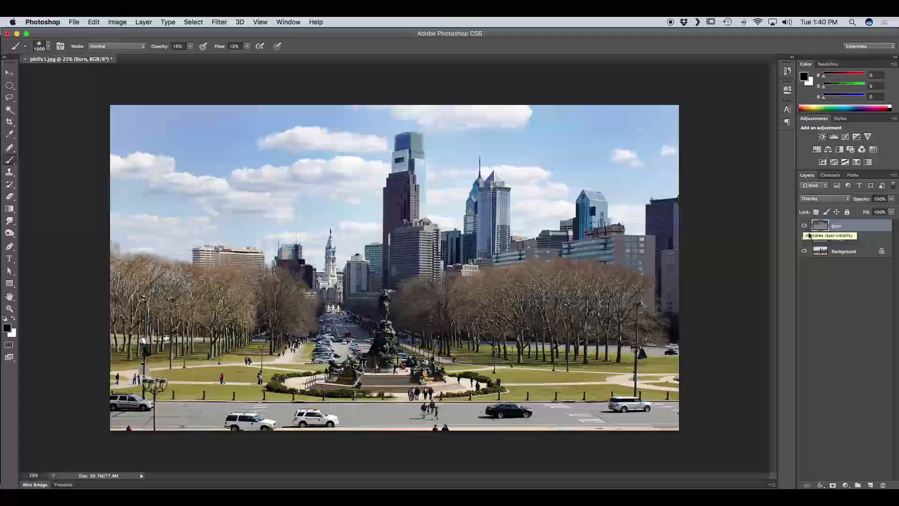
Step: Hide and show the Burn layer repeatedly to compare the sky before and after the black brushwork
click(805, 226)
click(804, 226)
click(805, 227)
click(804, 227)
click(804, 226)
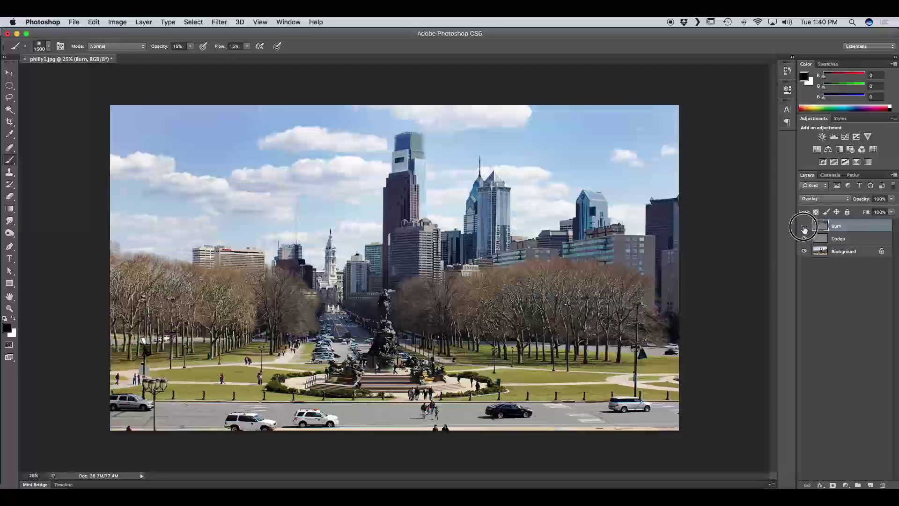
click(805, 227)
click(804, 226)
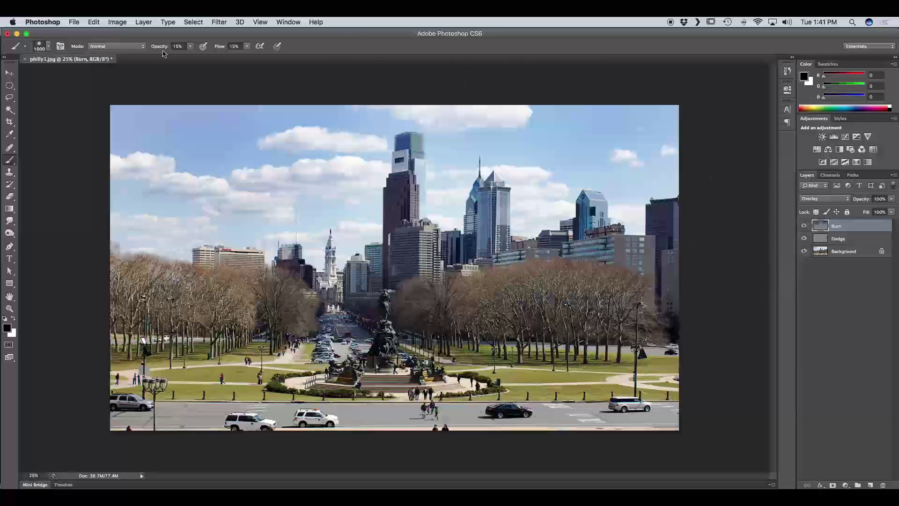
Step: Raise the brush opacity to 93% and darken the trees, lawn and road in the photo's lower right on the Burn layer
drag(156, 52, 201, 48)
mouse_move(472, 389)
mouse_down()
mouse_move(491, 381)
mouse_move(431, 374)
mouse_move(555, 389)
mouse_move(623, 373)
mouse_move(628, 379)
mouse_up()
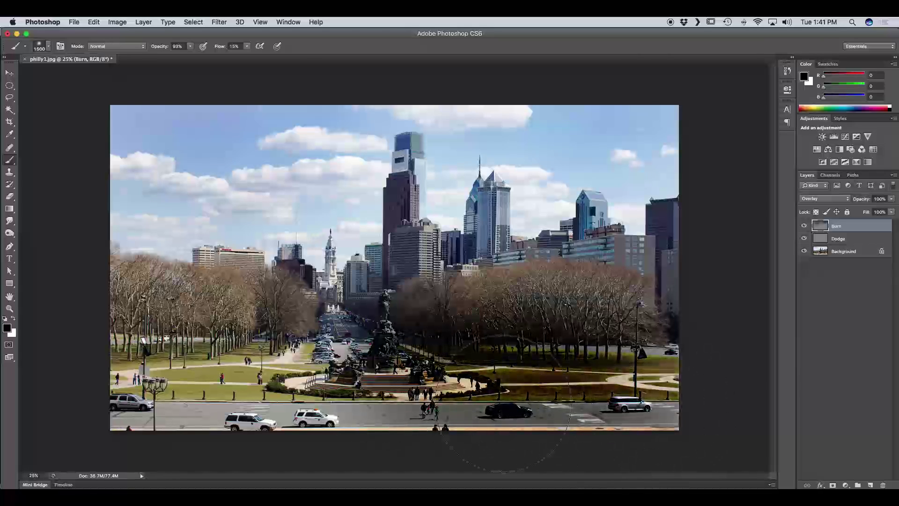
mouse_move(472, 401)
mouse_down()
mouse_move(576, 436)
mouse_move(578, 374)
mouse_move(600, 441)
mouse_move(553, 412)
mouse_up()
Step: Set the foreground color to neutral 50% gray with RGB values 128, 128, 128
click(10, 327)
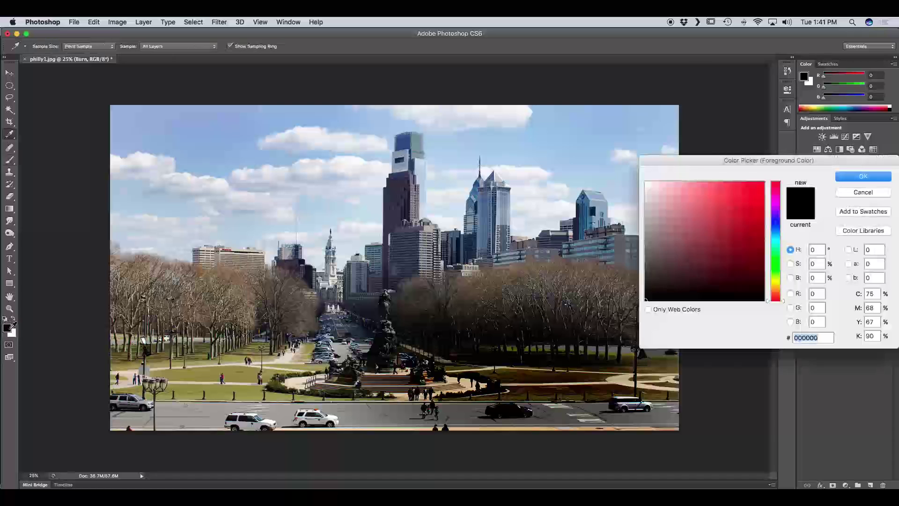
click(817, 294)
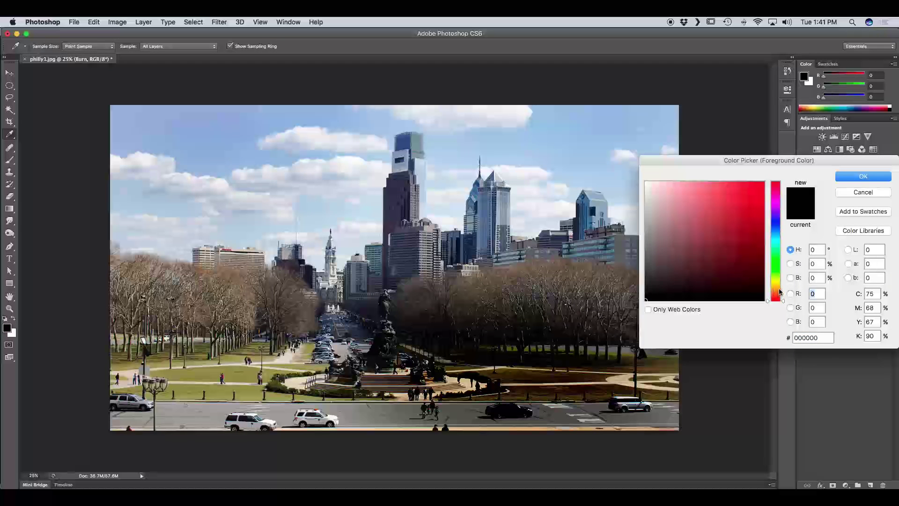
text(128128)
key(Tab)
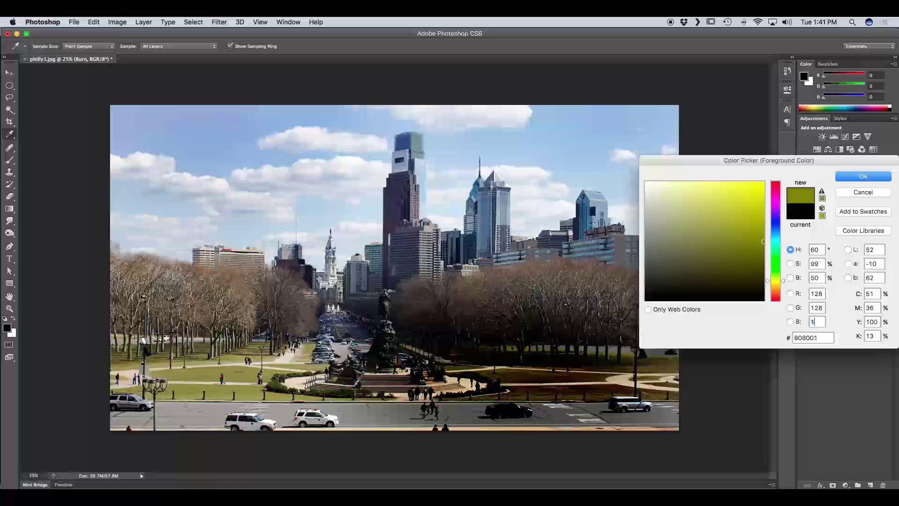
text(128)
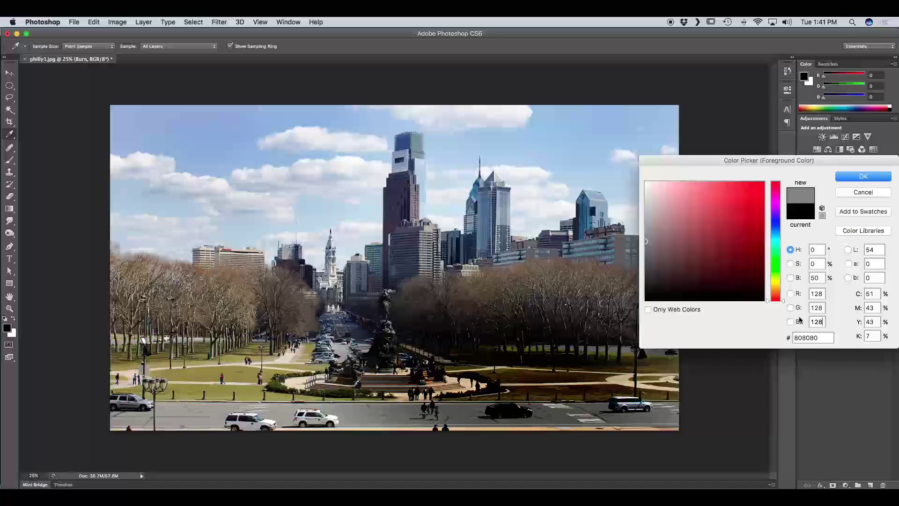
click(862, 176)
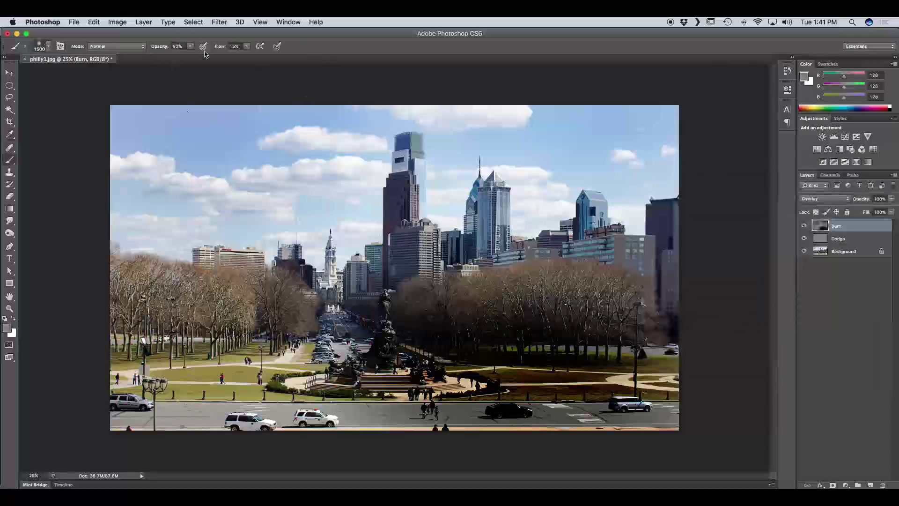
Step: Raise the brush opacity to 100% and paint gray over the darkened lower-right area of the photo on the Burn layer
drag(161, 41, 188, 49)
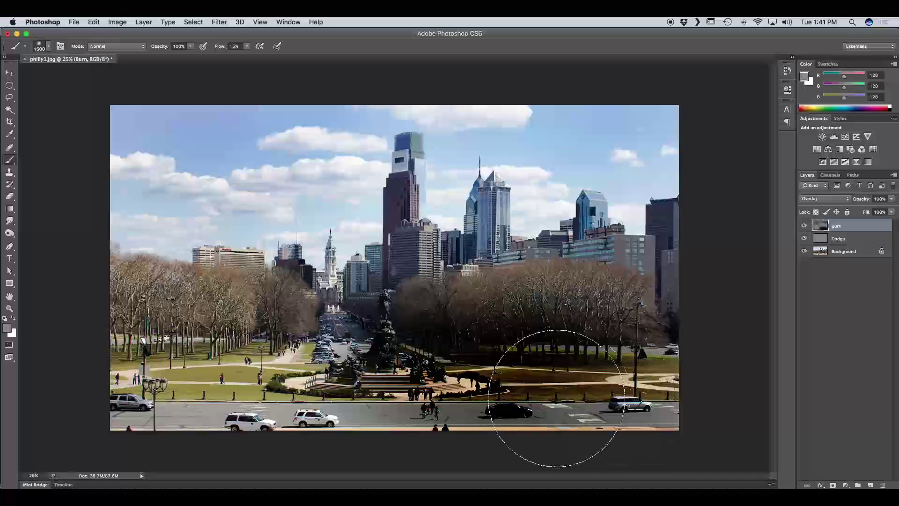
mouse_move(577, 393)
mouse_down()
mouse_move(491, 401)
mouse_move(583, 392)
mouse_move(620, 403)
mouse_move(602, 389)
mouse_move(444, 359)
mouse_move(457, 359)
mouse_move(427, 401)
mouse_move(371, 411)
mouse_move(750, 281)
mouse_up()
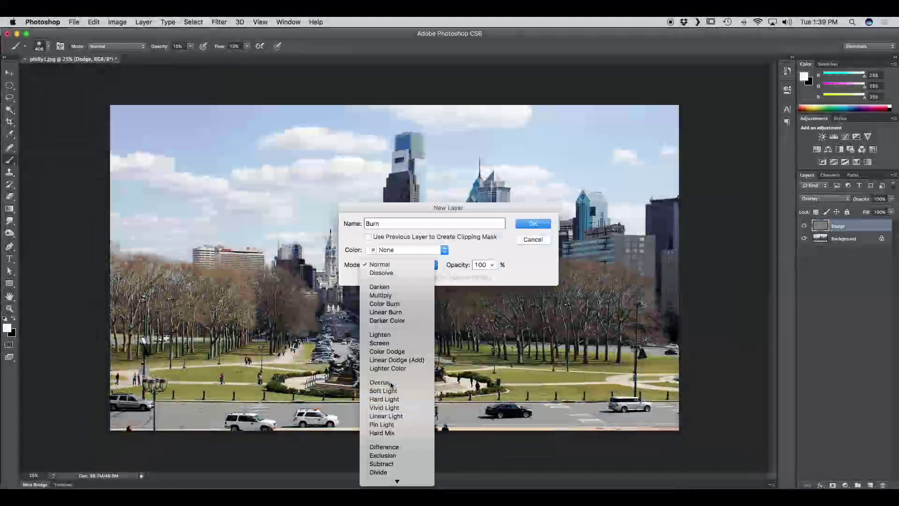
Step: Set the new Burn layer's blend mode to Overlay and enable filling it with the Overlay-neutral color (50% gray)
click(391, 384)
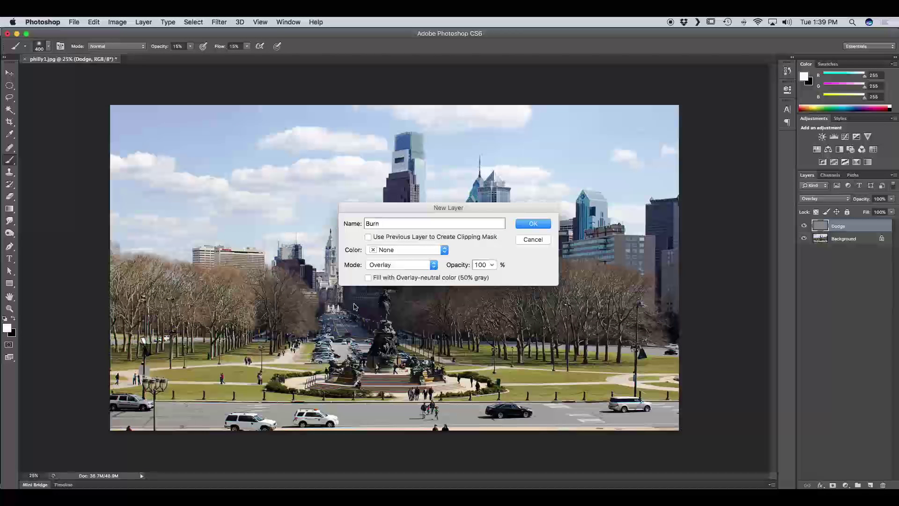
click(368, 279)
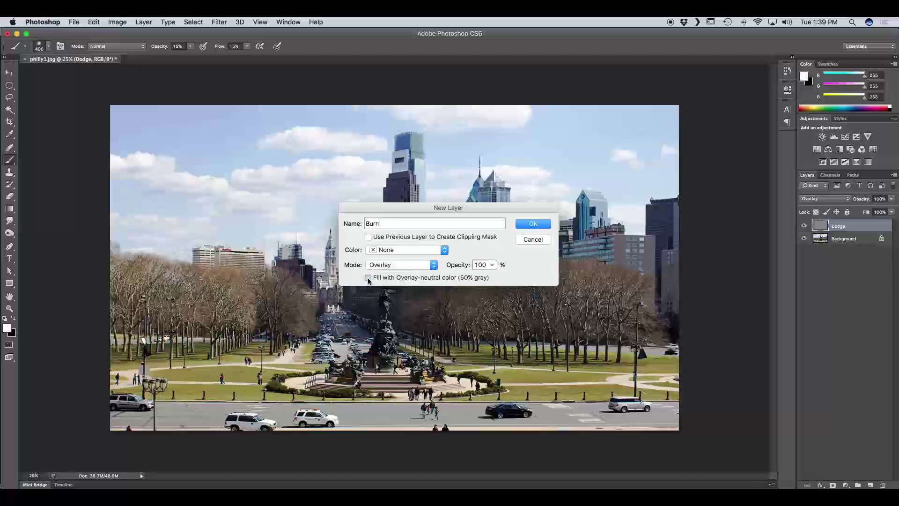